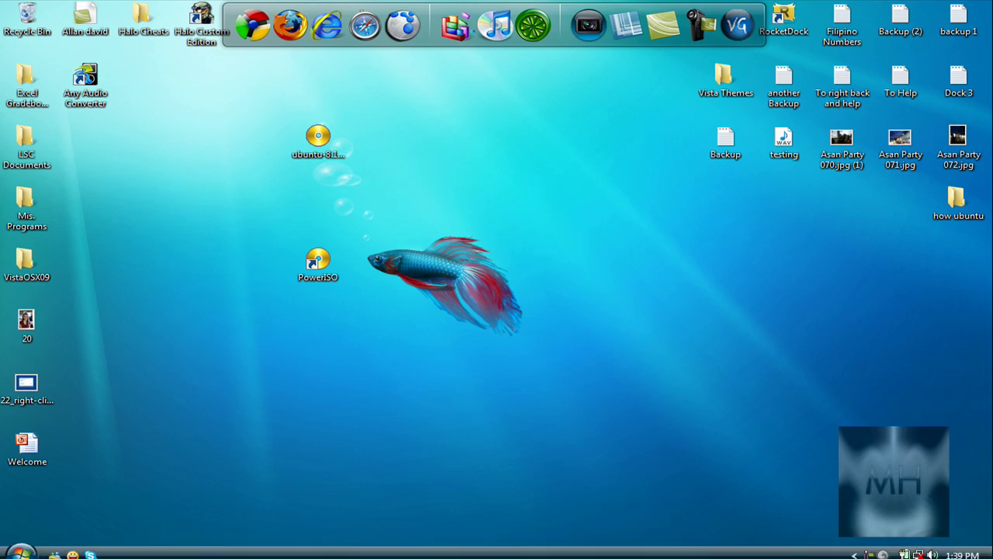
- Open the Computer window listing drives C: and O:, and shift it slightly left
{"action": "left_click", "coordinate": [20, 548]}
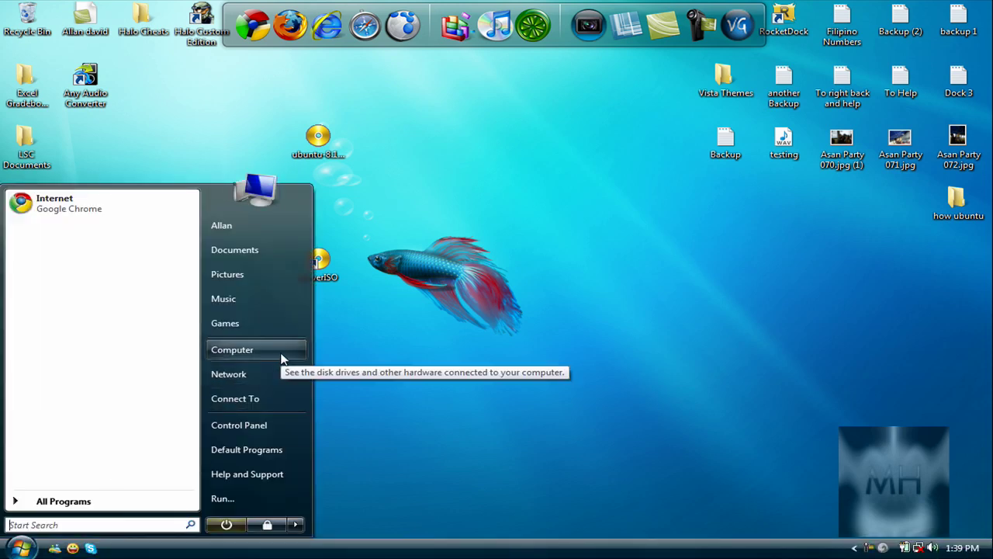
{"action": "left_click", "coordinate": [233, 350]}
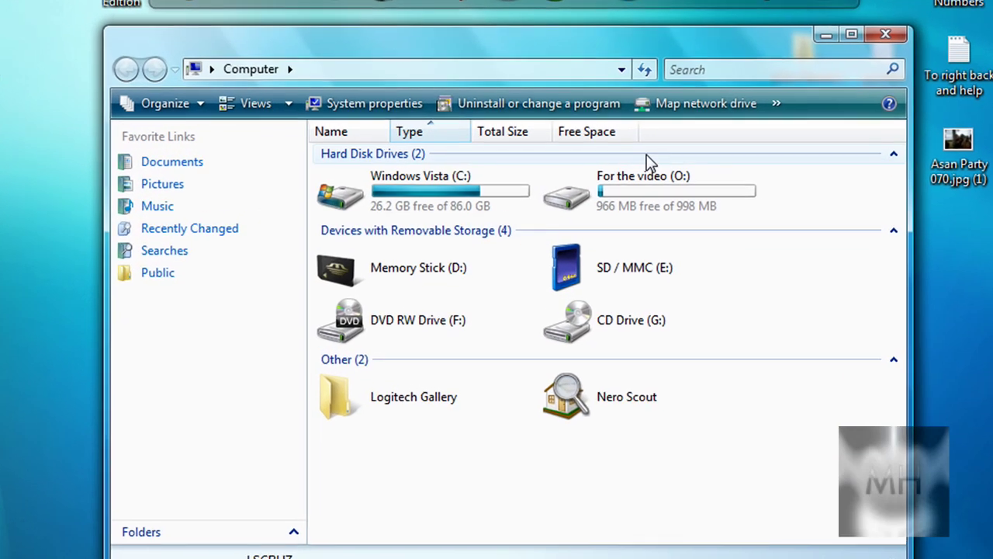
{"action": "mouse_move", "coordinate": [654, 193]}
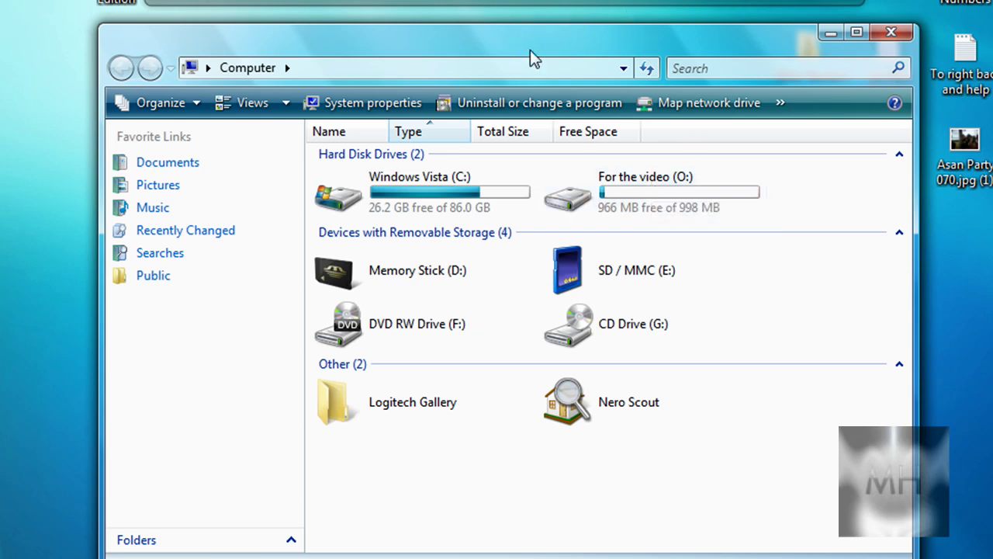
{"action": "mouse_move", "coordinate": [531, 50]}
{"action": "left_mouse_down"}
{"action": "mouse_move", "coordinate": [410, 155]}
{"action": "mouse_move", "coordinate": [544, 43]}
{"action": "mouse_move", "coordinate": [522, 53]}
{"action": "left_mouse_up"}
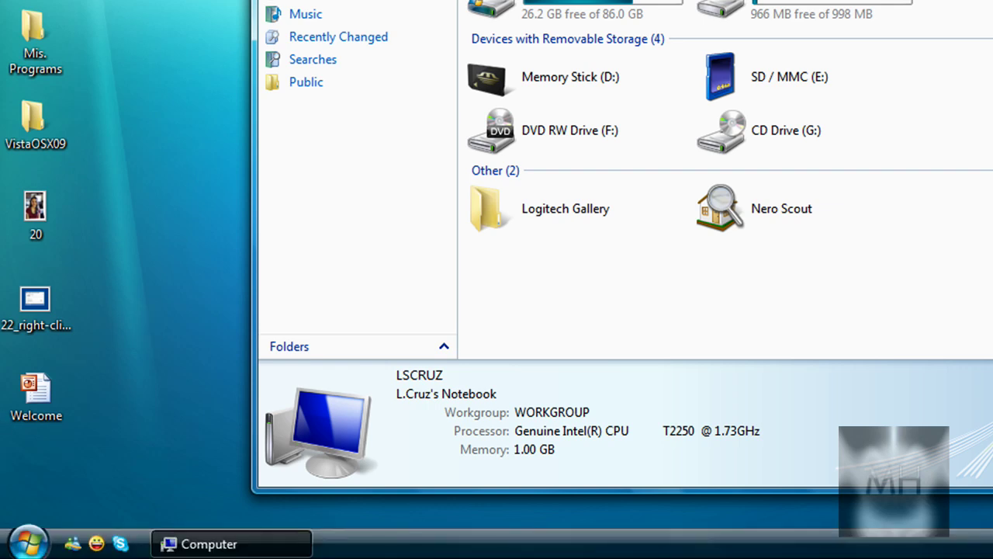
- Launch Computer Management from the Computer entry and open Disk Management showing Disk 0
{"action": "left_click", "coordinate": [27, 543]}
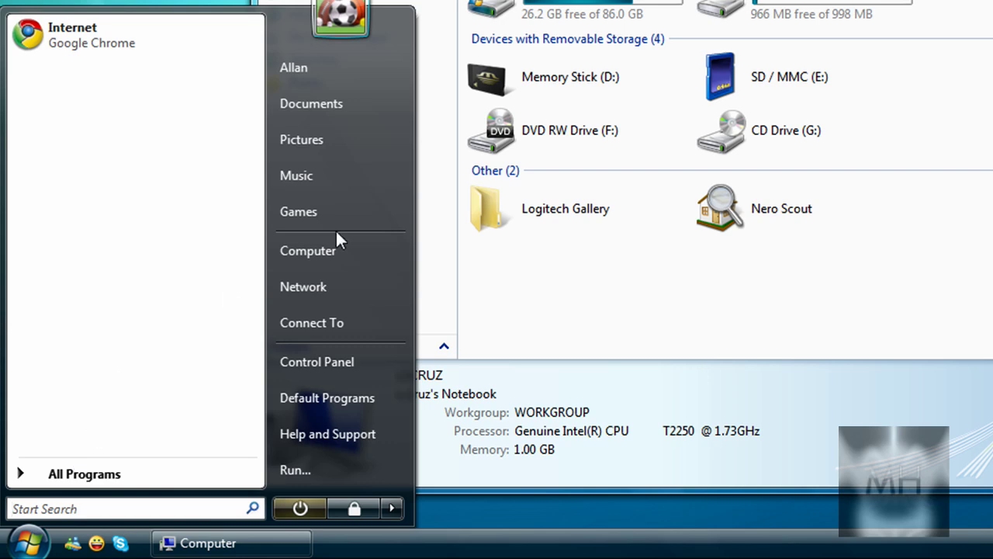
{"action": "right_click", "coordinate": [359, 264]}
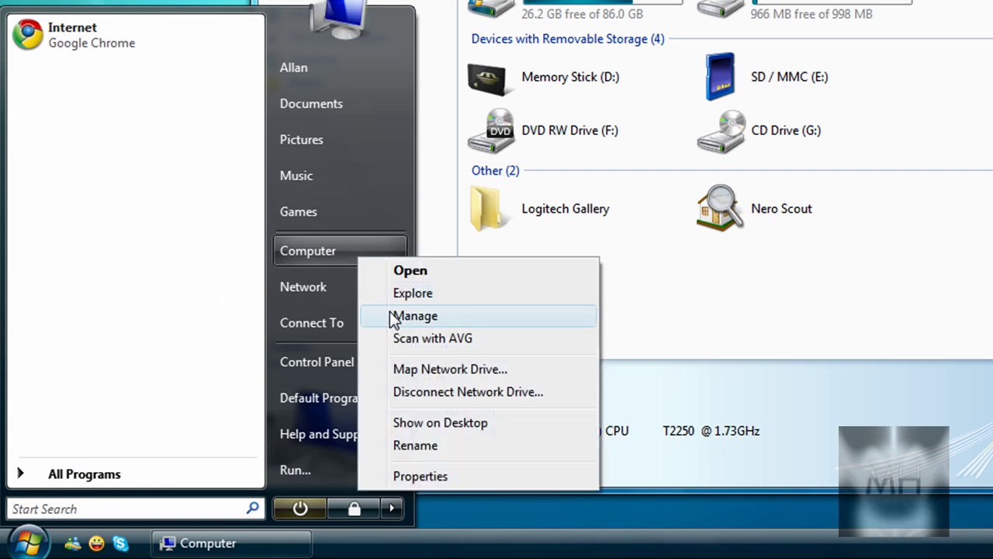
{"action": "key", "text": "Escape"}
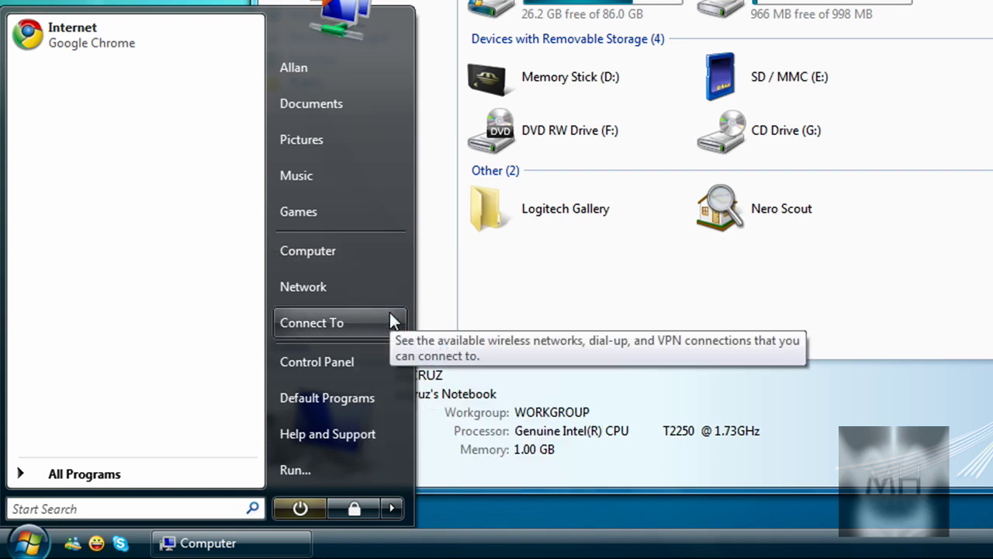
{"action": "key", "text": "Escape"}
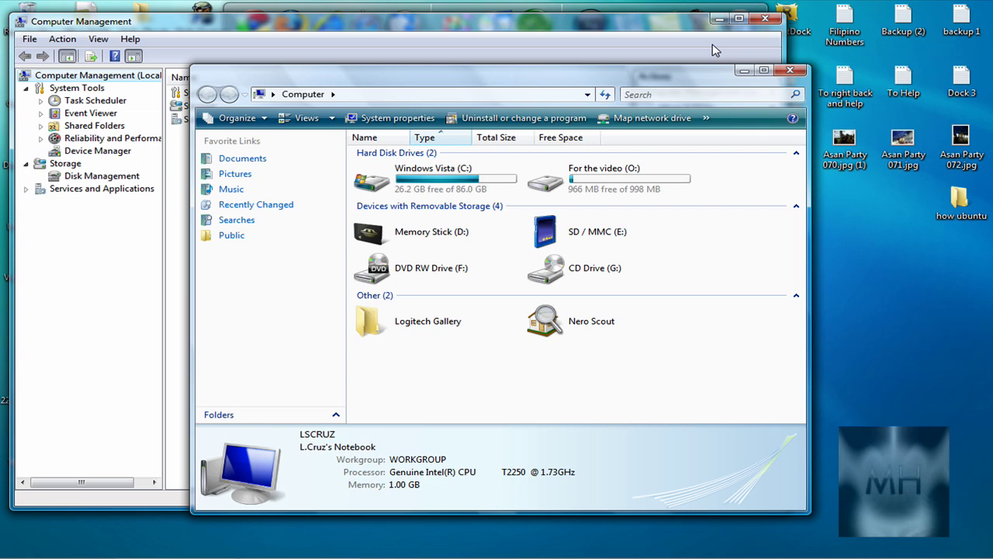
{"action": "left_click", "coordinate": [743, 70]}
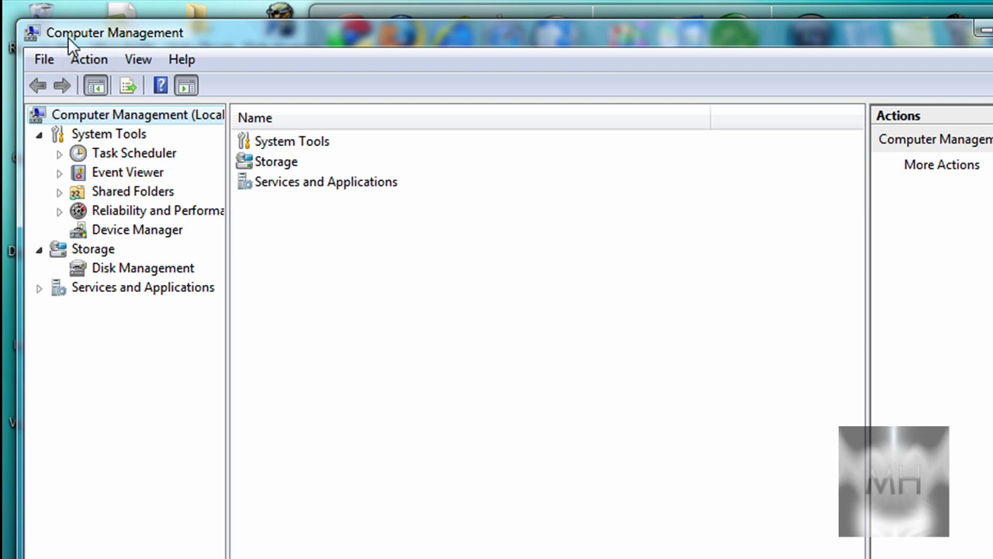
{"action": "left_click", "coordinate": [116, 271]}
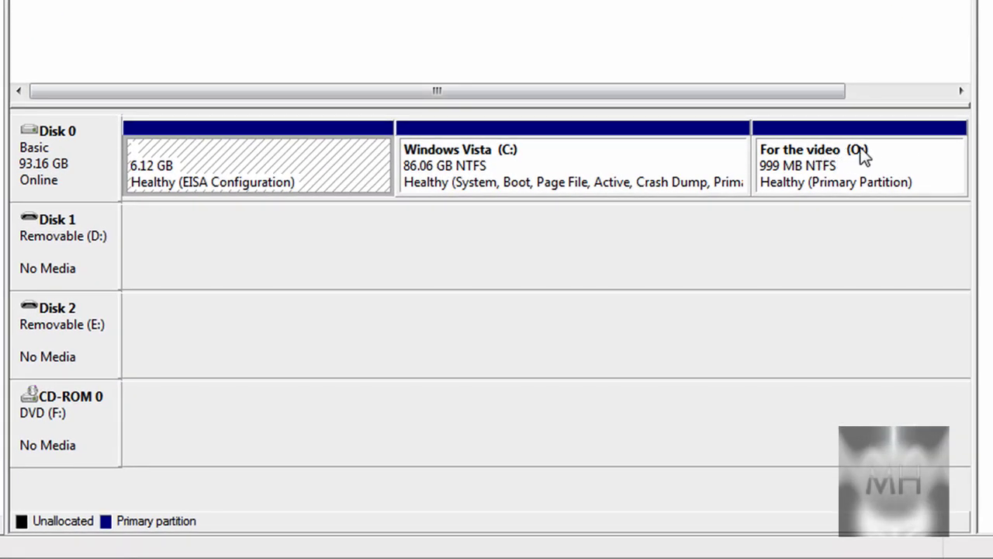
- Choose Delete Volume on the For the video (O:) partition, bringing up the data-erasure warning
{"action": "left_click", "coordinate": [857, 154]}
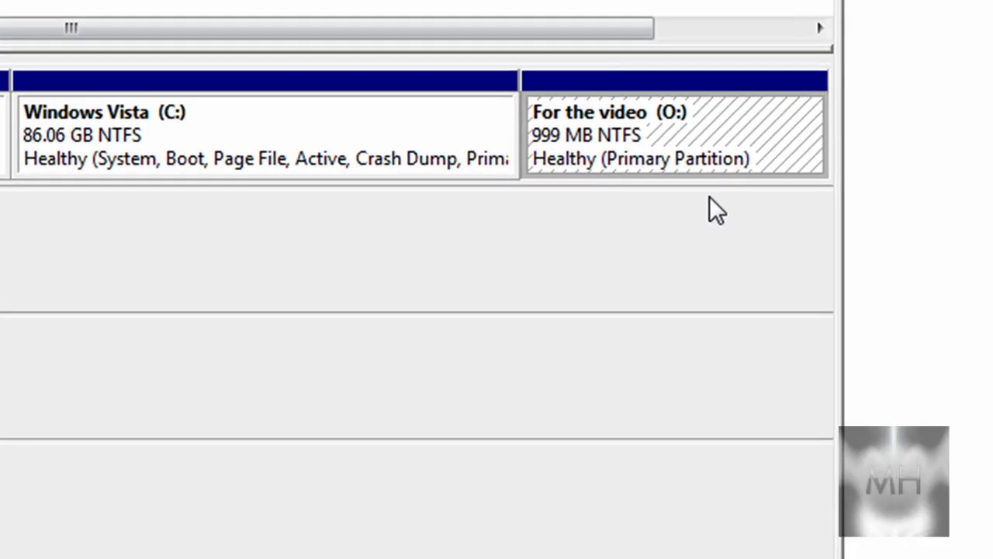
{"action": "right_click", "coordinate": [671, 114]}
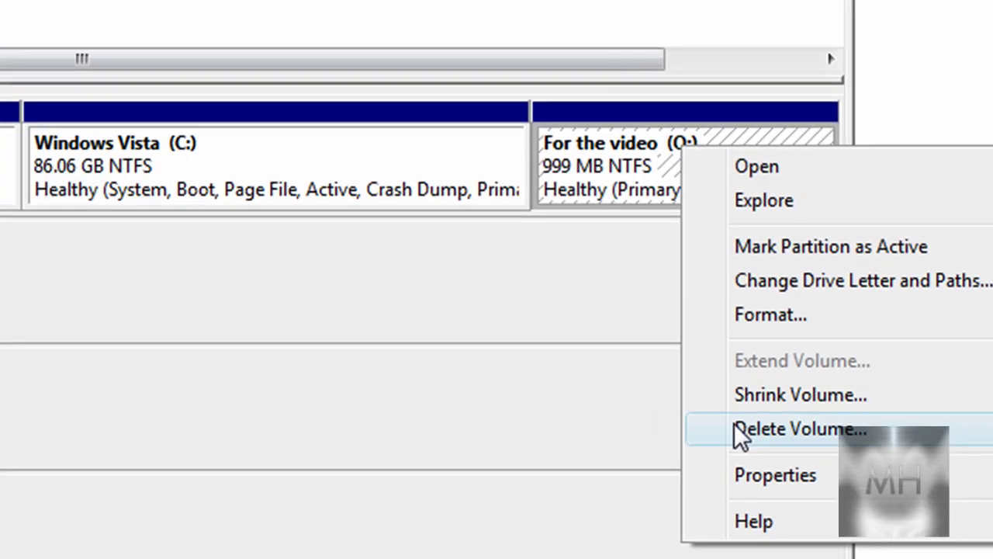
{"action": "left_click", "coordinate": [735, 424]}
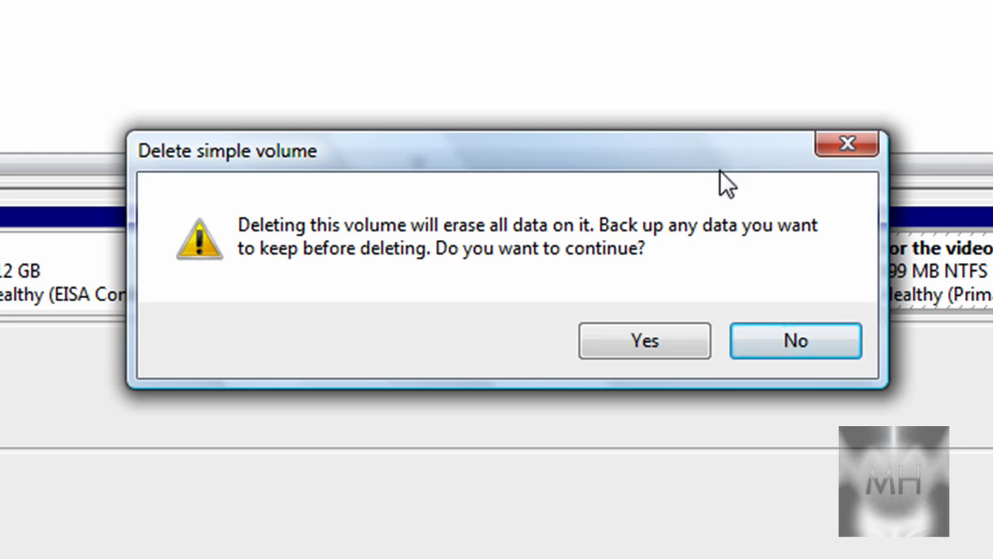
{"action": "left_click_drag", "start_coordinate": [720, 170], "coordinate": [791, 403]}
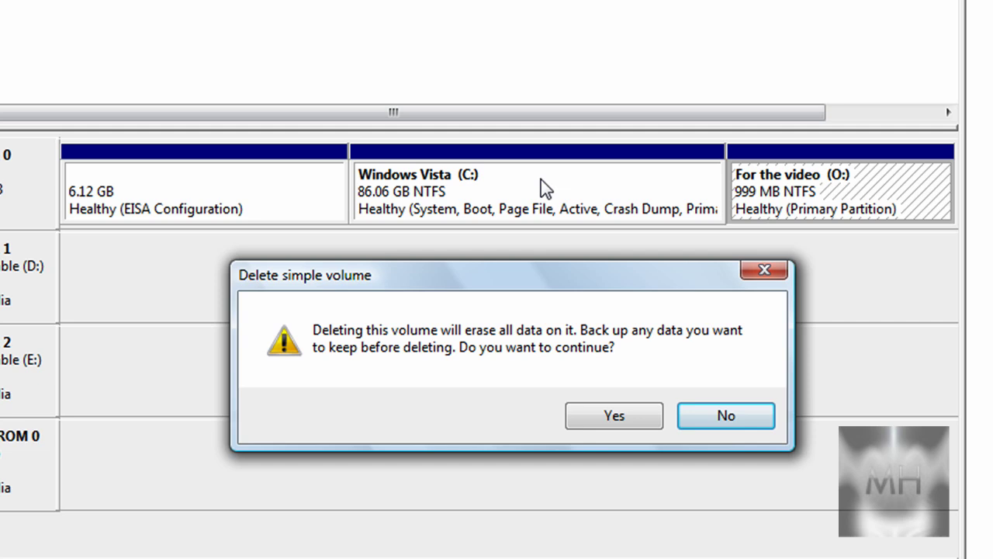
- Confirm and force deletion of the in-use O: partition, leaving 1000 MB unallocated
{"action": "left_click", "coordinate": [582, 419]}
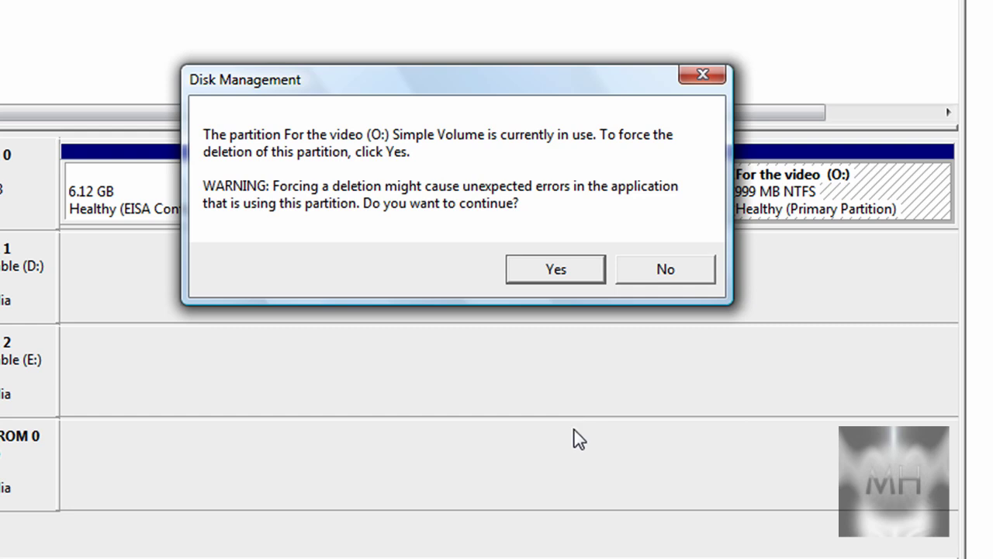
{"action": "key", "text": "super+e"}
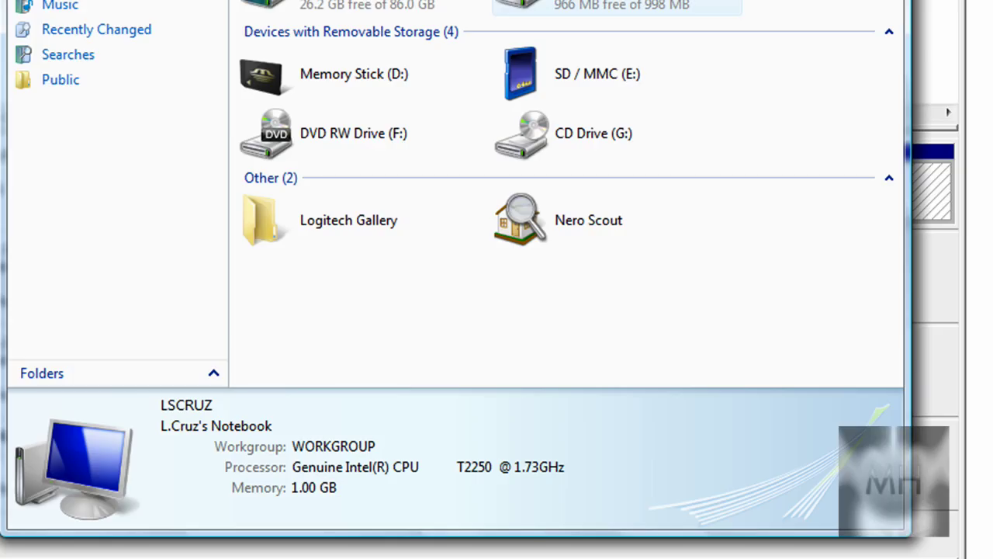
{"action": "key", "text": "alt+F4"}
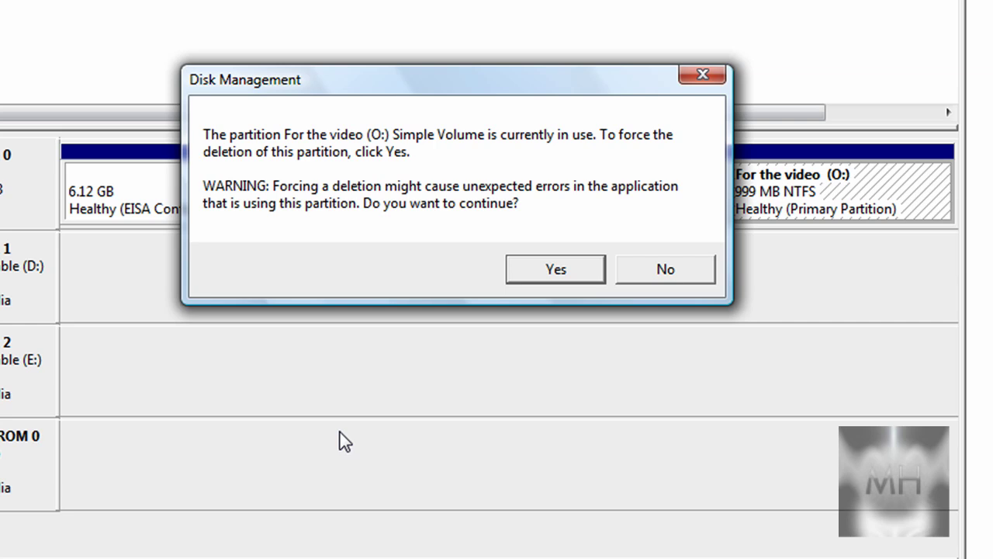
{"action": "left_click", "coordinate": [553, 268]}
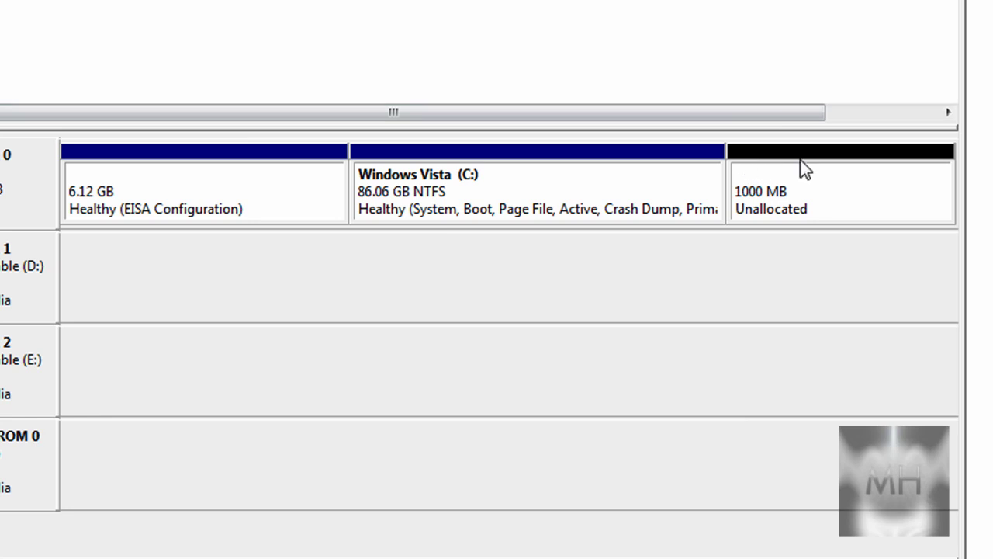
- Bring up the actions for the Windows Vista (C:) volume, including Extend Volume
{"action": "left_click", "coordinate": [831, 158]}
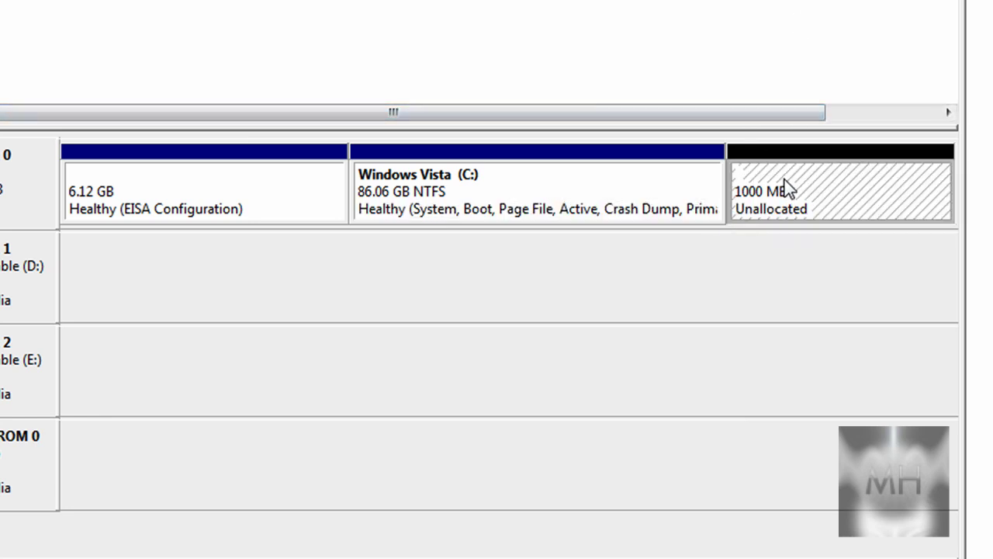
{"action": "left_click", "coordinate": [577, 165]}
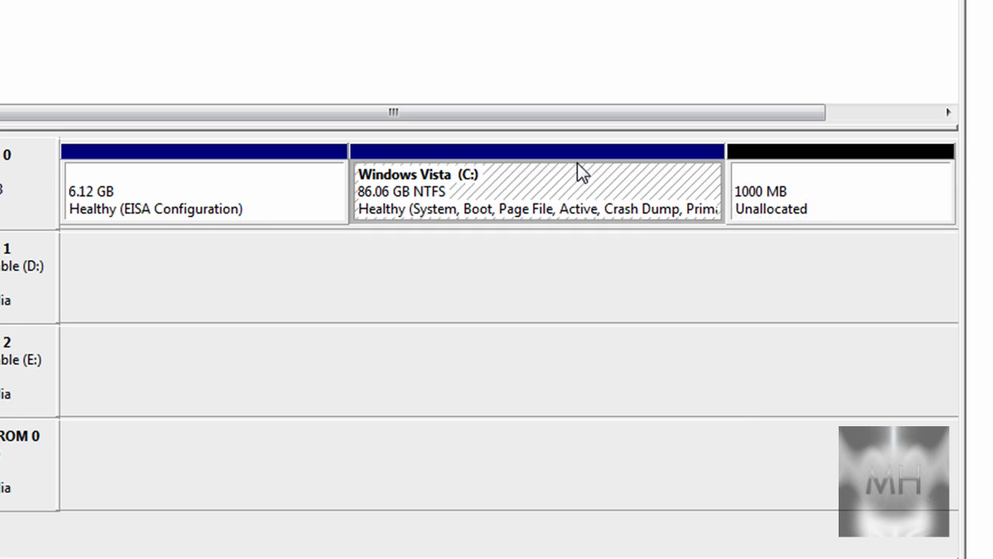
{"action": "right_click", "coordinate": [577, 165]}
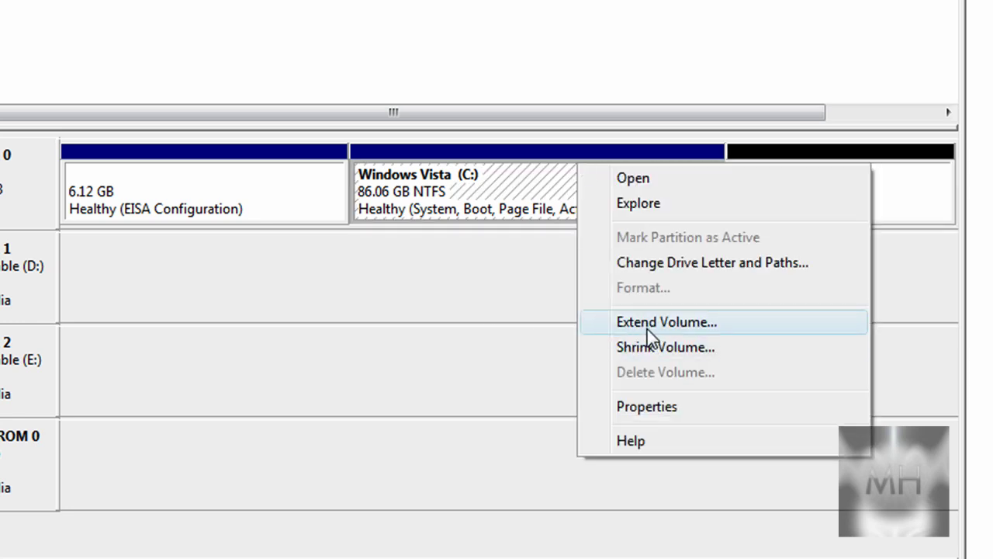
{"action": "left_click", "coordinate": [890, 247]}
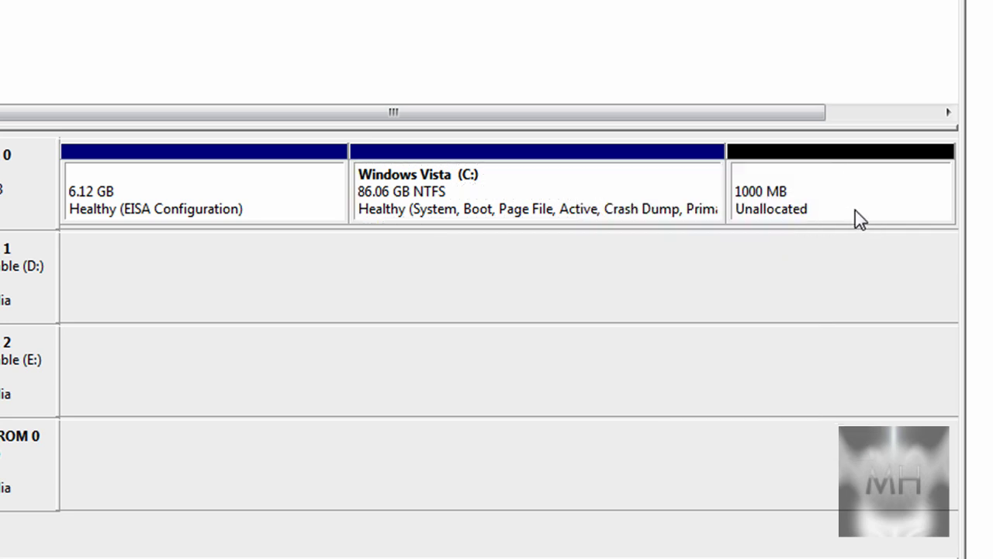
{"action": "left_click", "coordinate": [855, 211]}
{"action": "left_click", "coordinate": [647, 173]}
{"action": "right_click", "coordinate": [648, 172]}
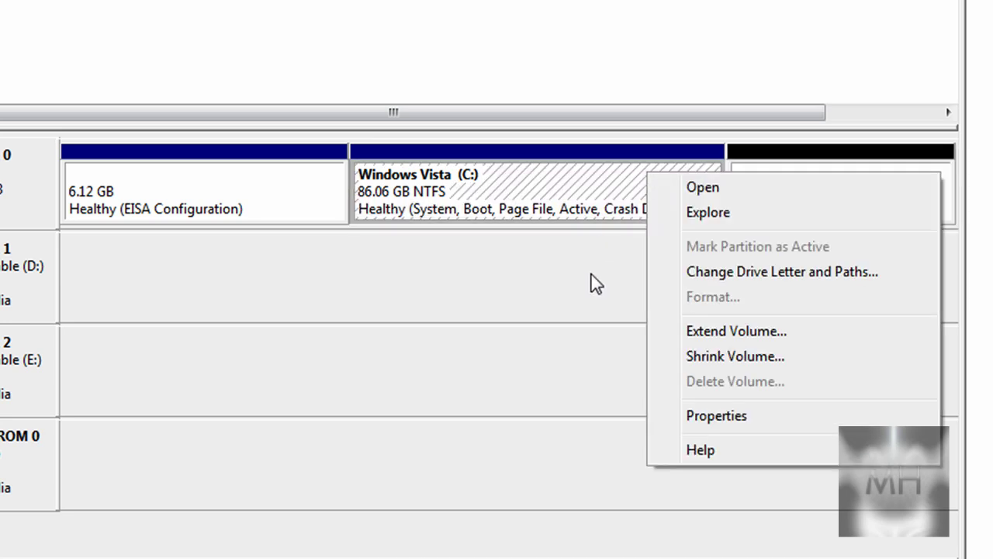
- Run the Extend Volume Wizard, adding all 1000 MB from Disk 0 to C: for 87.04 GB
{"action": "left_click", "coordinate": [807, 323]}
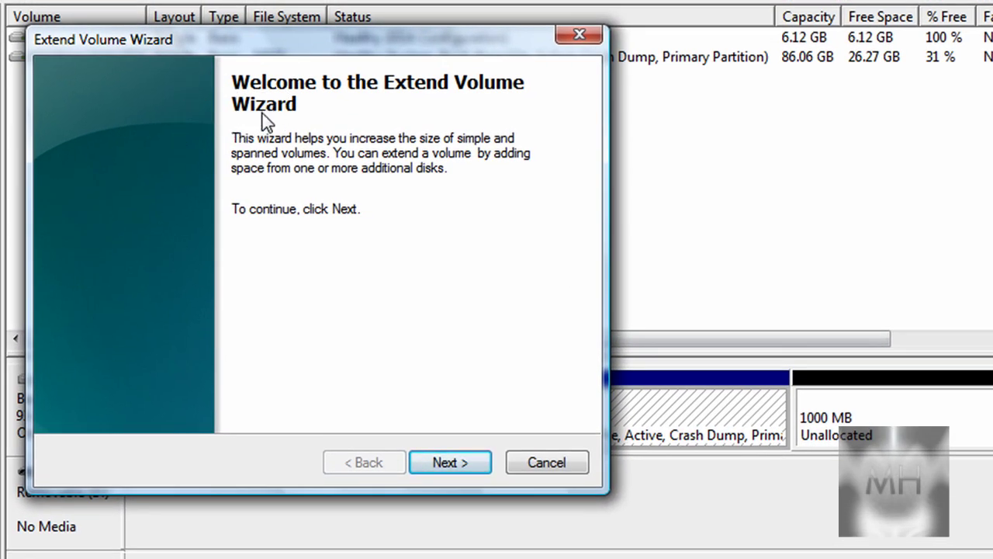
{"action": "left_click", "coordinate": [471, 467]}
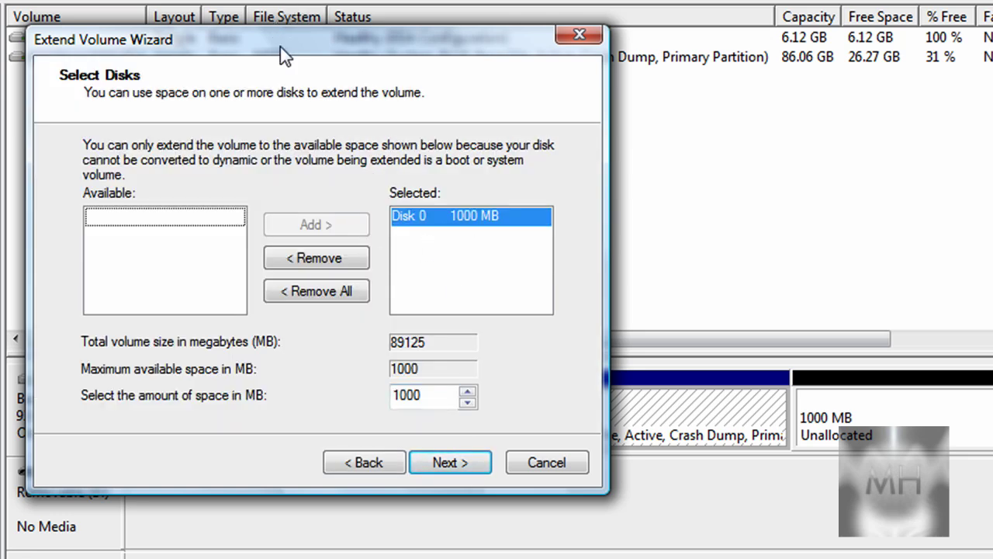
{"action": "left_click_drag", "start_coordinate": [281, 45], "coordinate": [60, 96]}
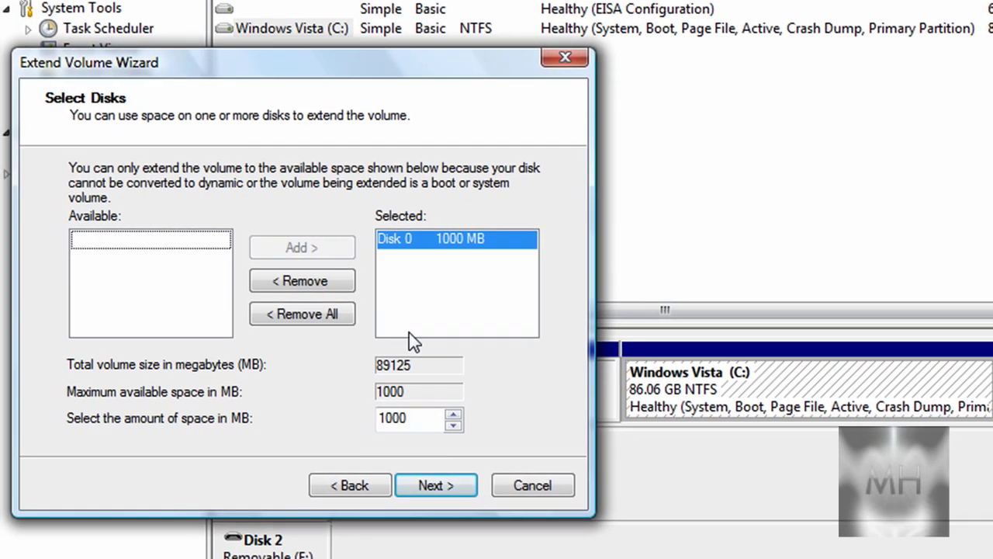
{"action": "left_click", "coordinate": [442, 491]}
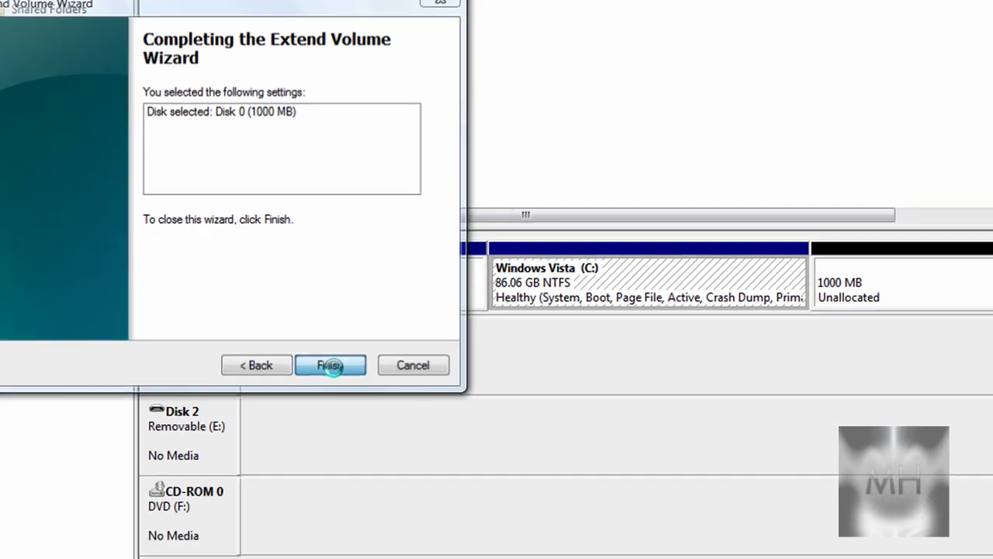
{"action": "left_click", "coordinate": [439, 487]}
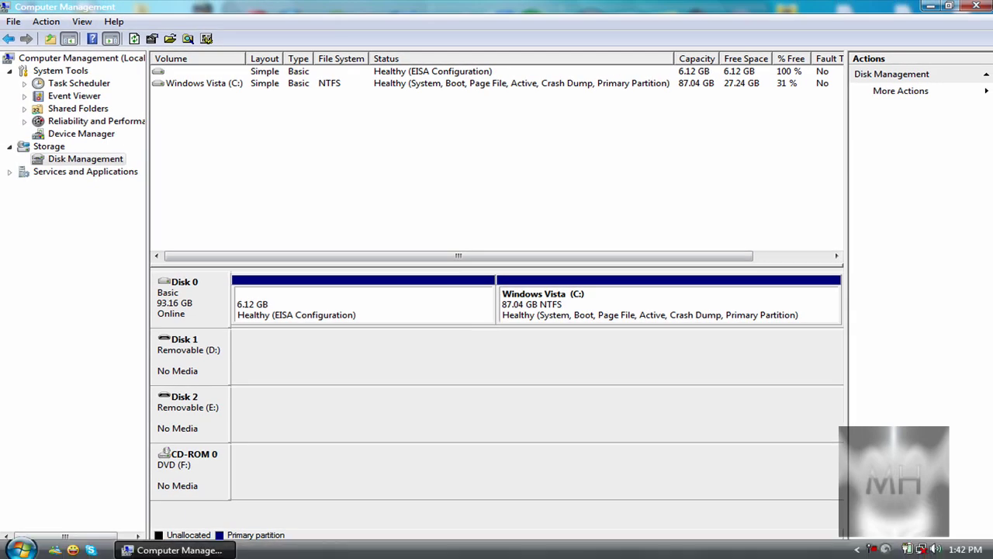
- Check C: shows 27.2 GB free of 87.0 GB, then restore and centre Computer Management
{"action": "key", "text": "super"}
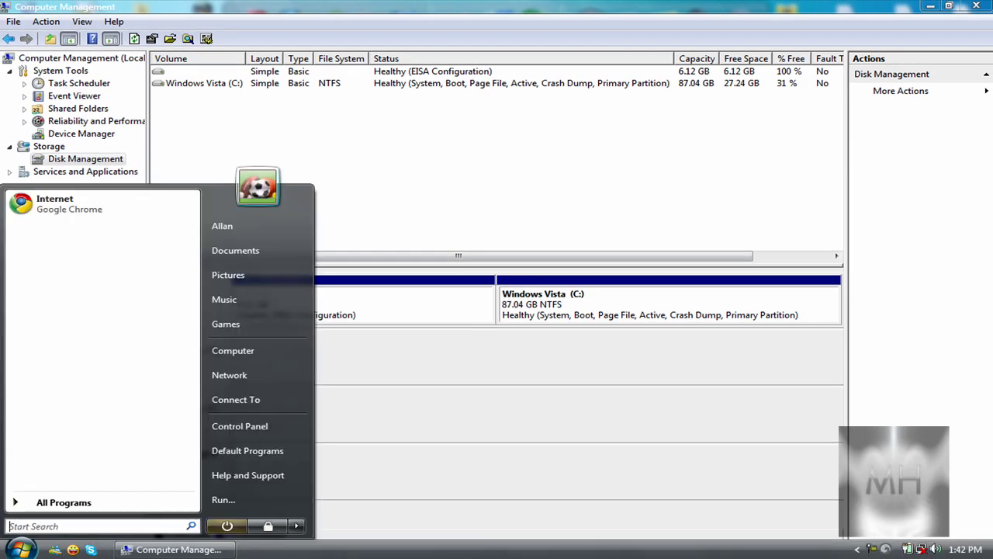
{"action": "left_click", "coordinate": [277, 353]}
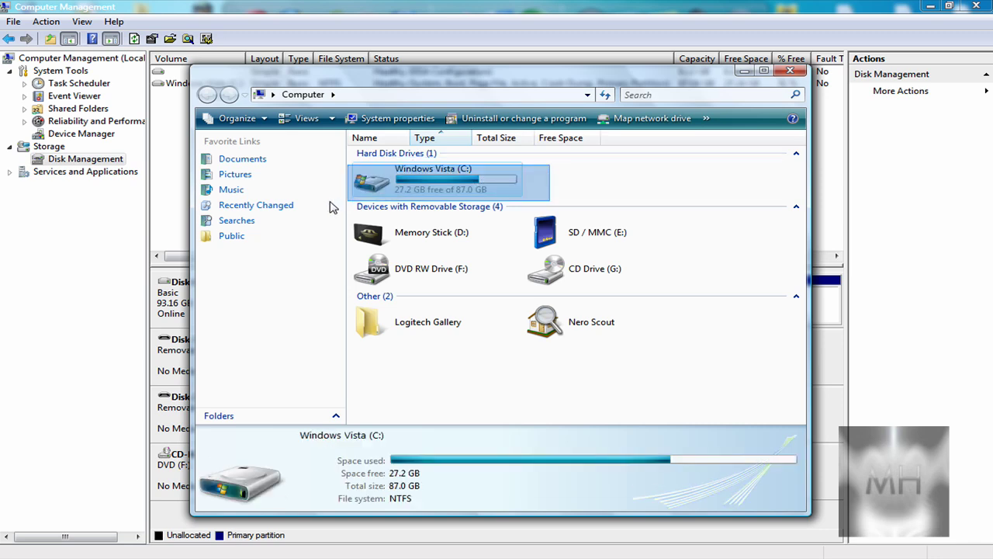
{"action": "left_click", "coordinate": [745, 71]}
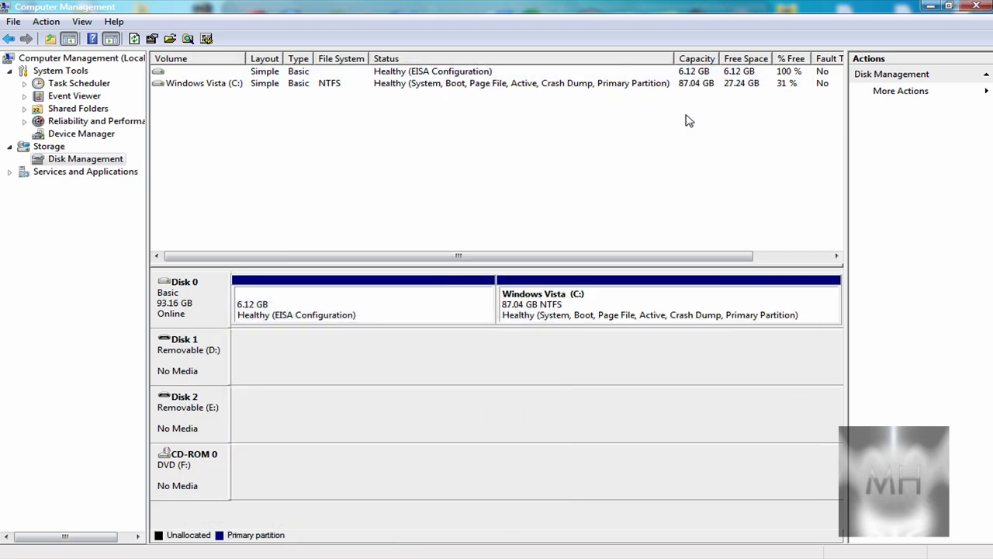
{"action": "double_click", "coordinate": [669, 6]}
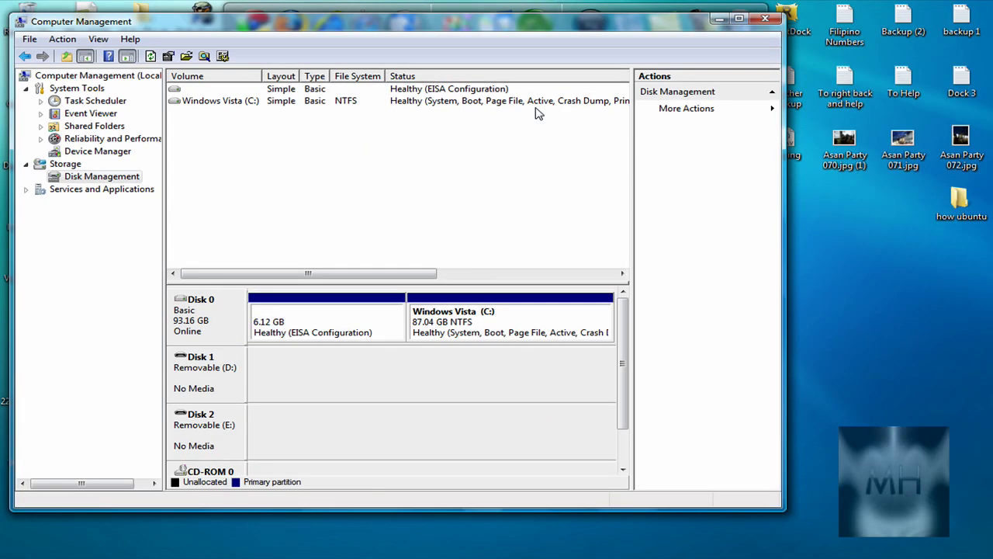
{"action": "left_click_drag", "start_coordinate": [694, 29], "coordinate": [772, 59]}
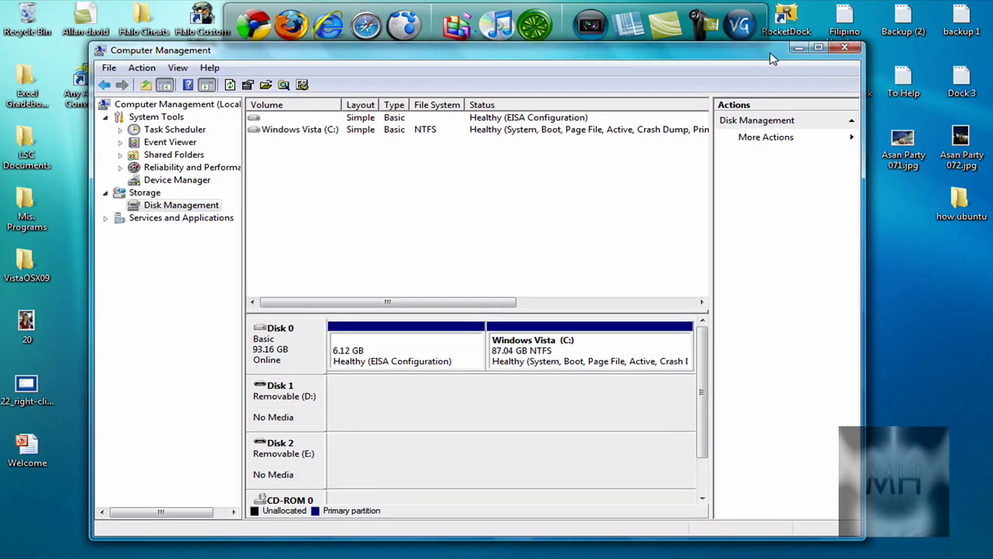
- Close the Computer Management window to return to the desktop
{"action": "left_click", "coordinate": [846, 48]}
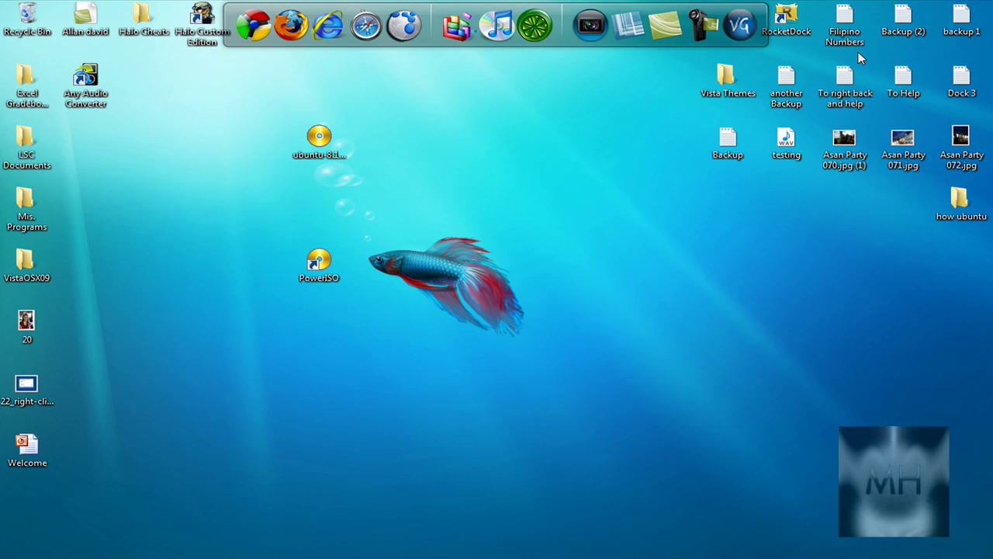